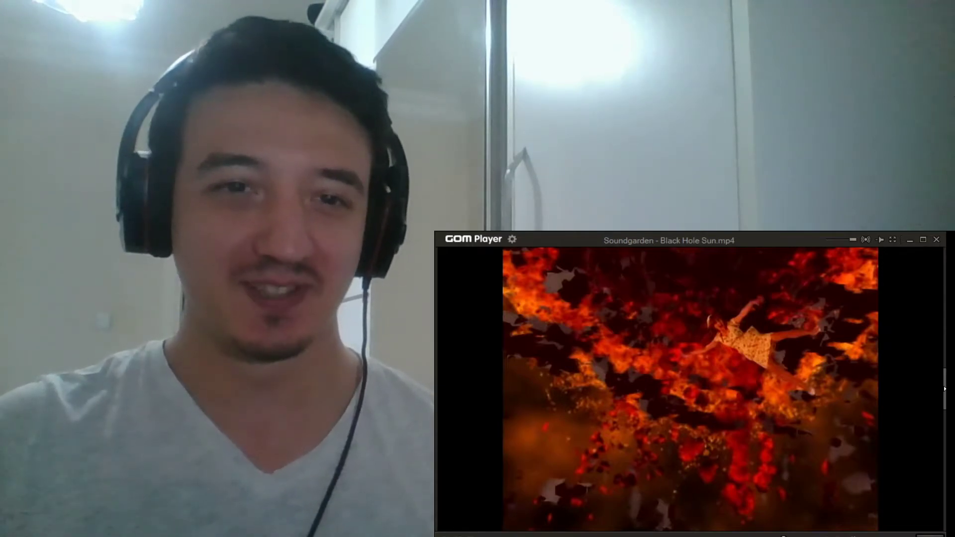
key("Right")
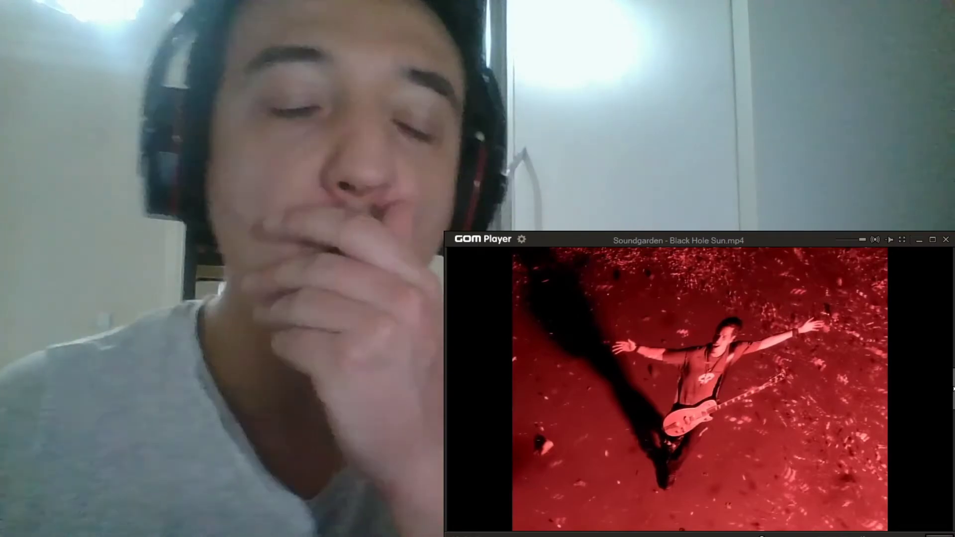
key("space")
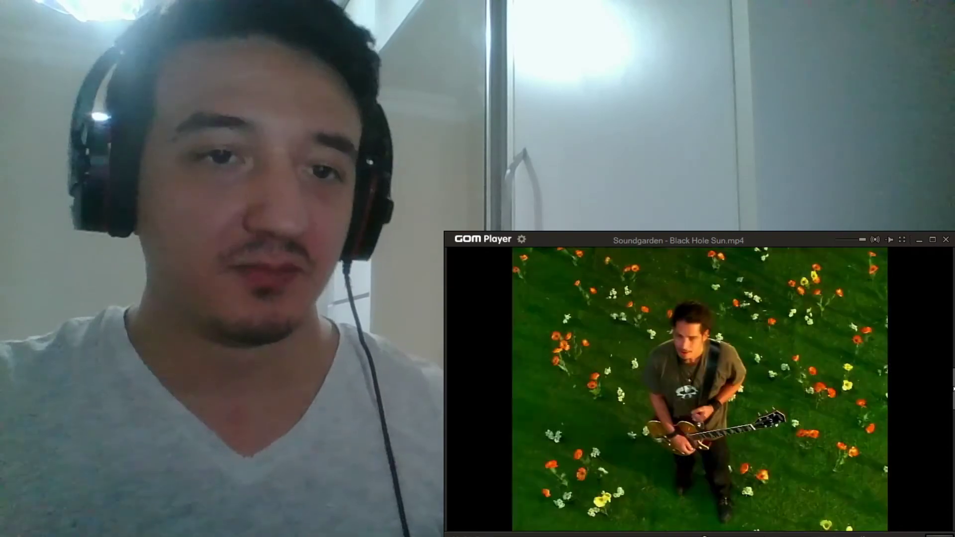